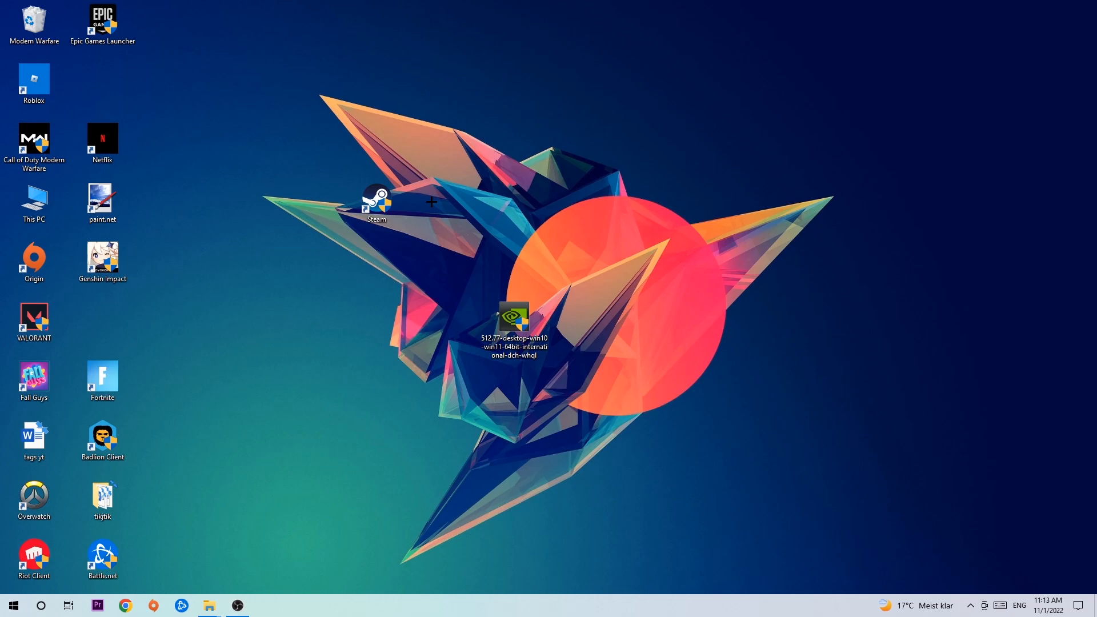
Switch input to DEU, launch a maximized Command Prompt via Run and run ipconfig /flushdns
left_click(1024, 600)
left_click(1020, 552)
key("super+r")
left_click_drag(167, 479, 465, 298)
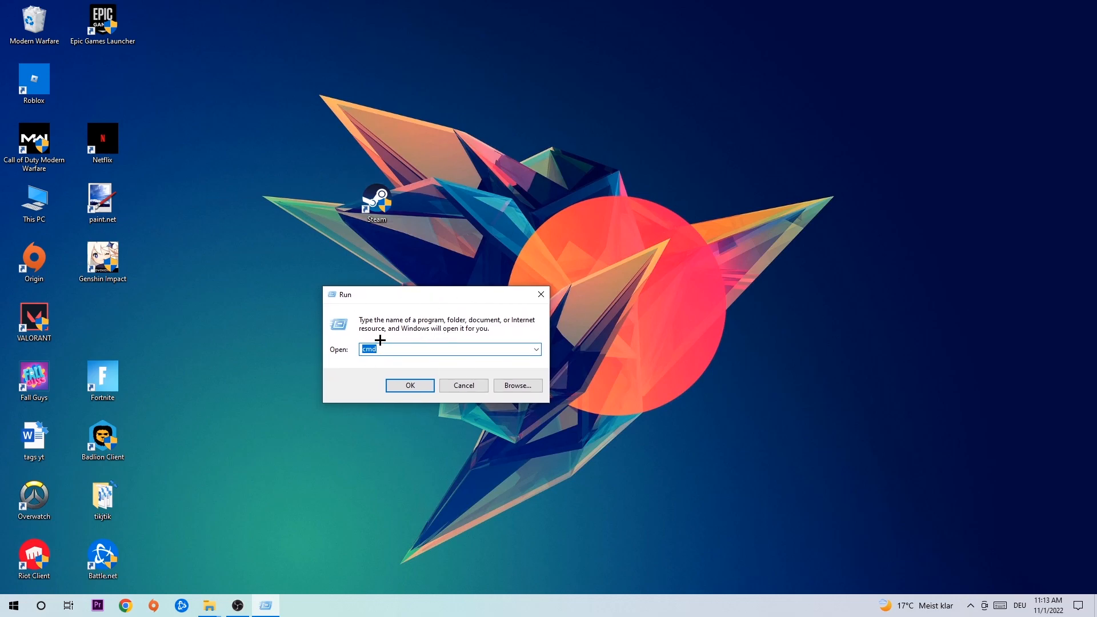
left_click(429, 385)
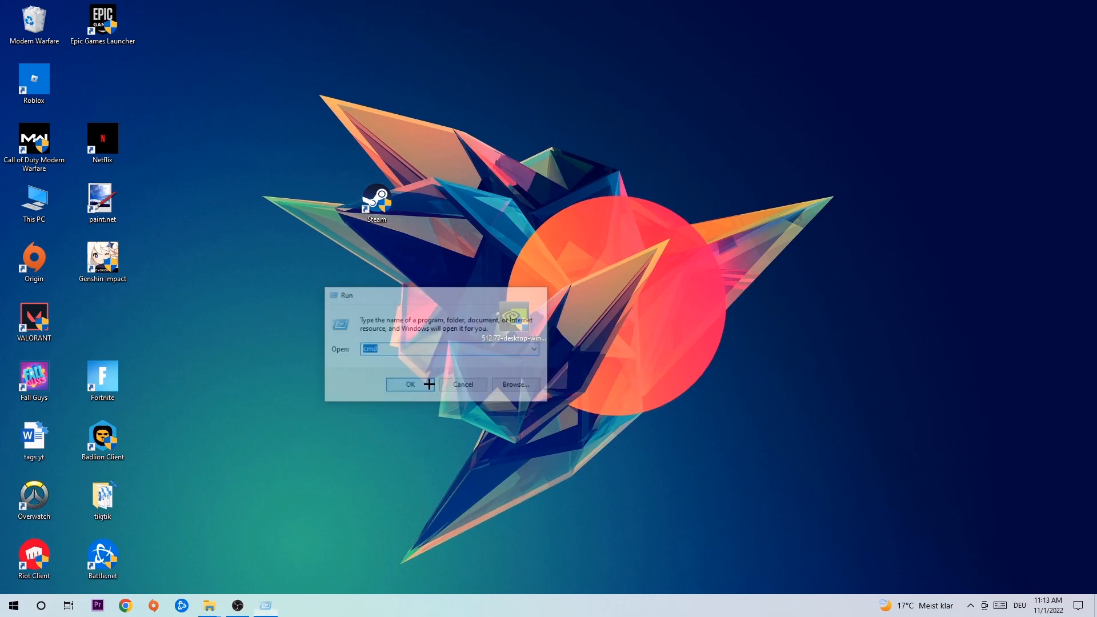
left_click(553, 38)
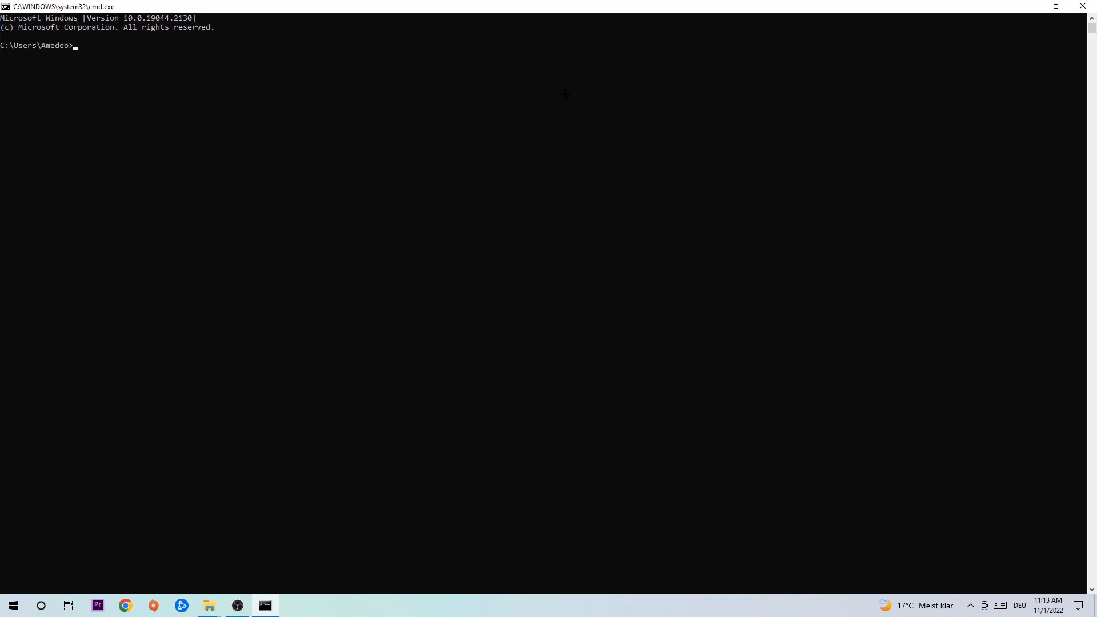
type("ipc")
type("onfig")
type("k")
type("lushdns")
key("Return")
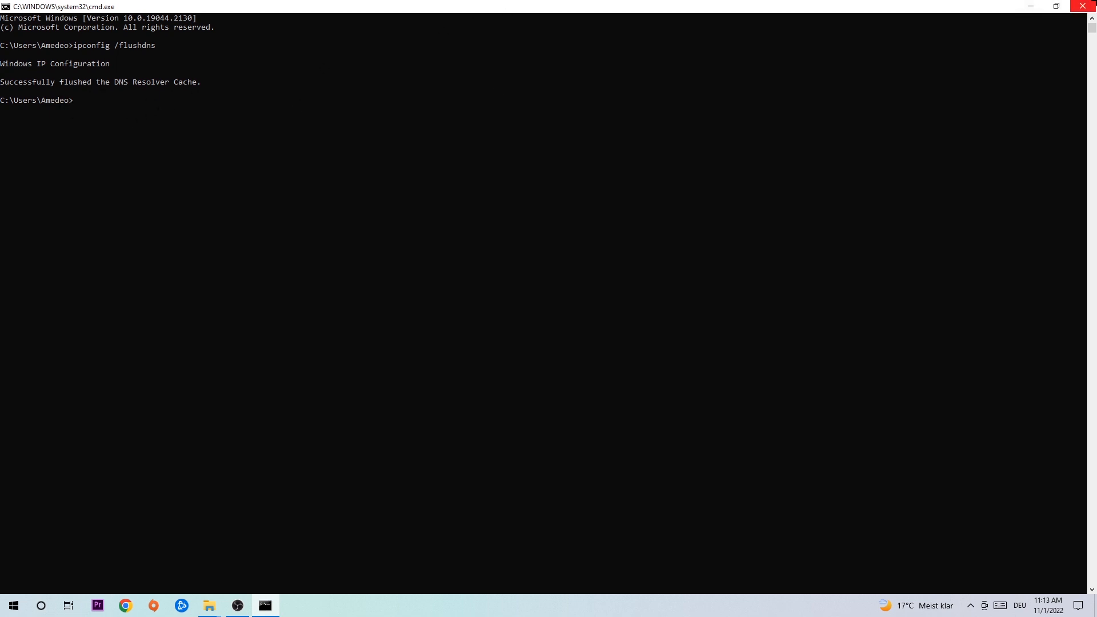
Close the console and reach Network and Sharing Center through Settings > Network & Internet
left_click(1084, 6)
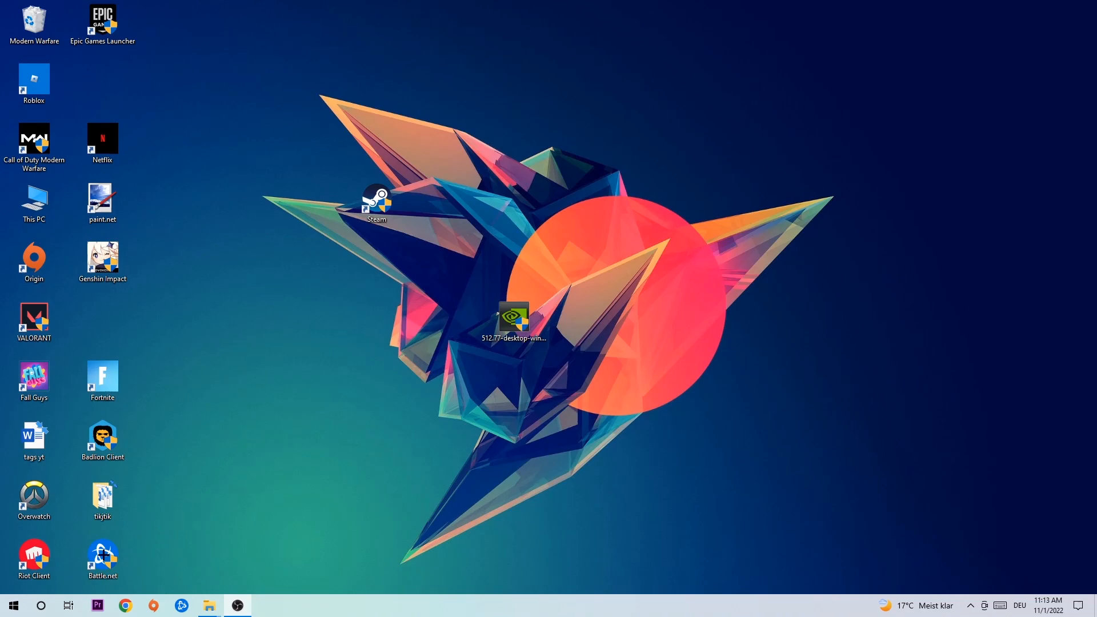
left_click(14, 605)
left_click(34, 552)
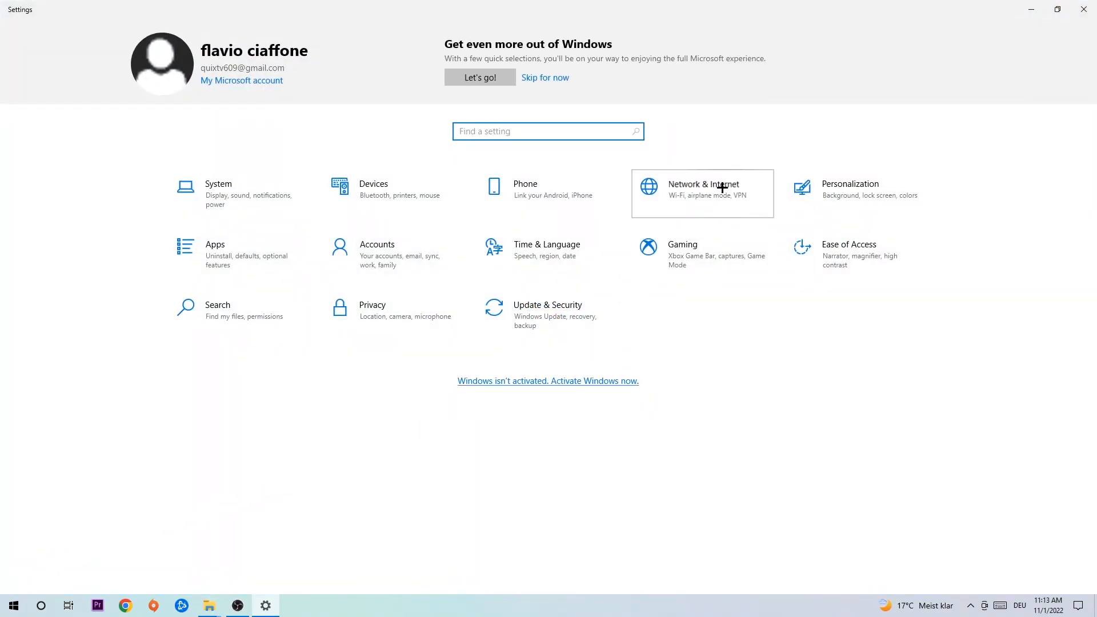
left_click(722, 187)
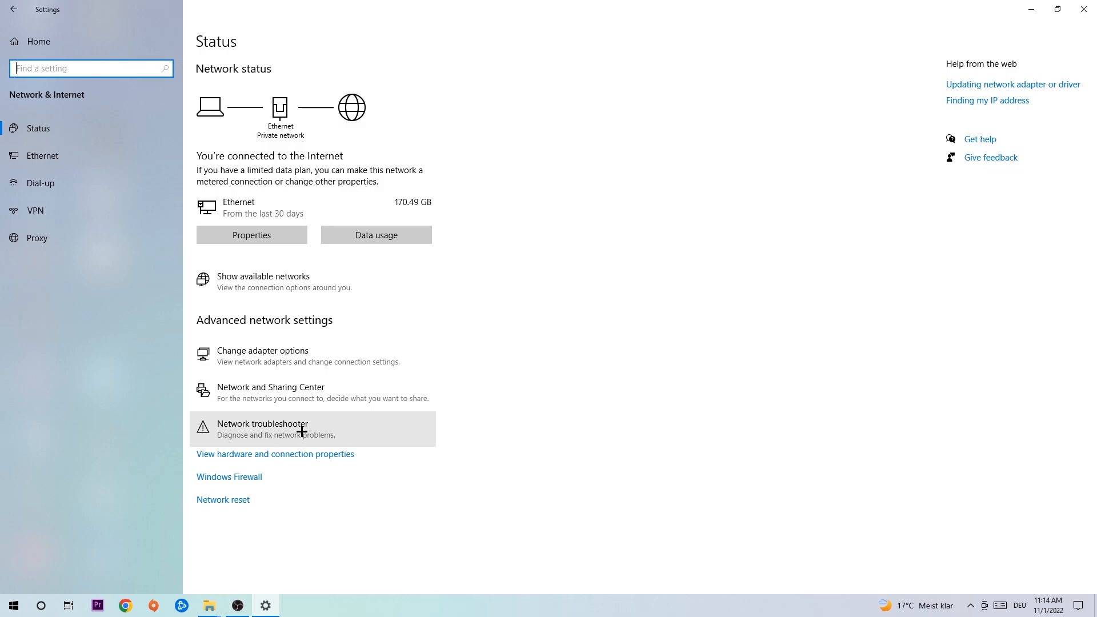
left_click(334, 392)
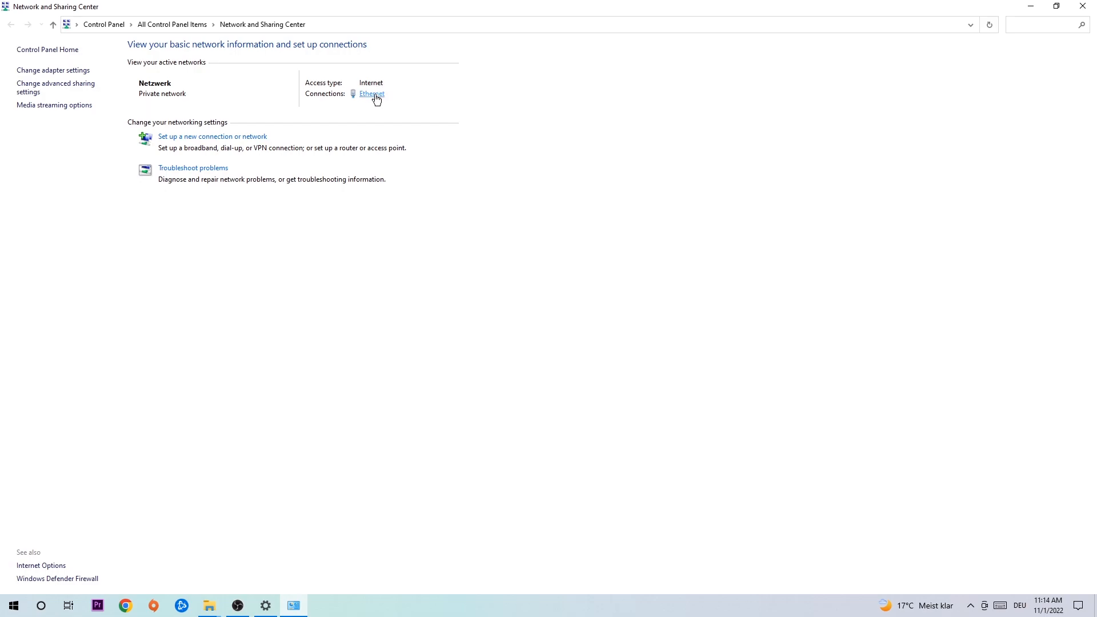
In the Ethernet adapter's IPv4 properties, select 'Use the following DNS server addresses' and apply
left_click(376, 100)
left_click_drag(478, 188, 368, 137)
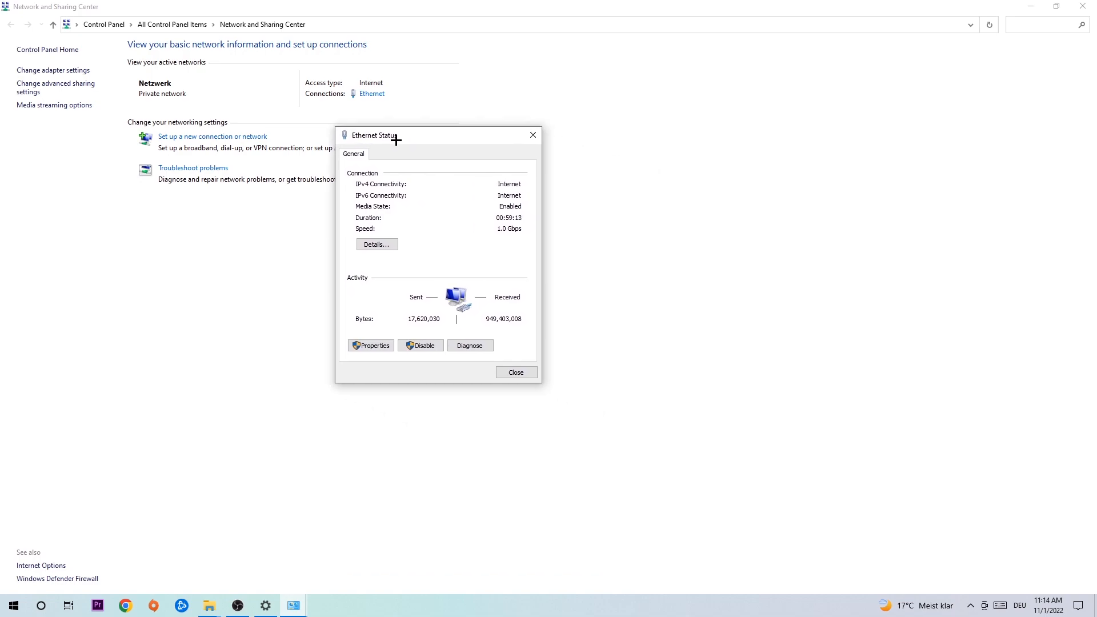
left_click(371, 347)
left_click_drag(429, 149, 440, 102)
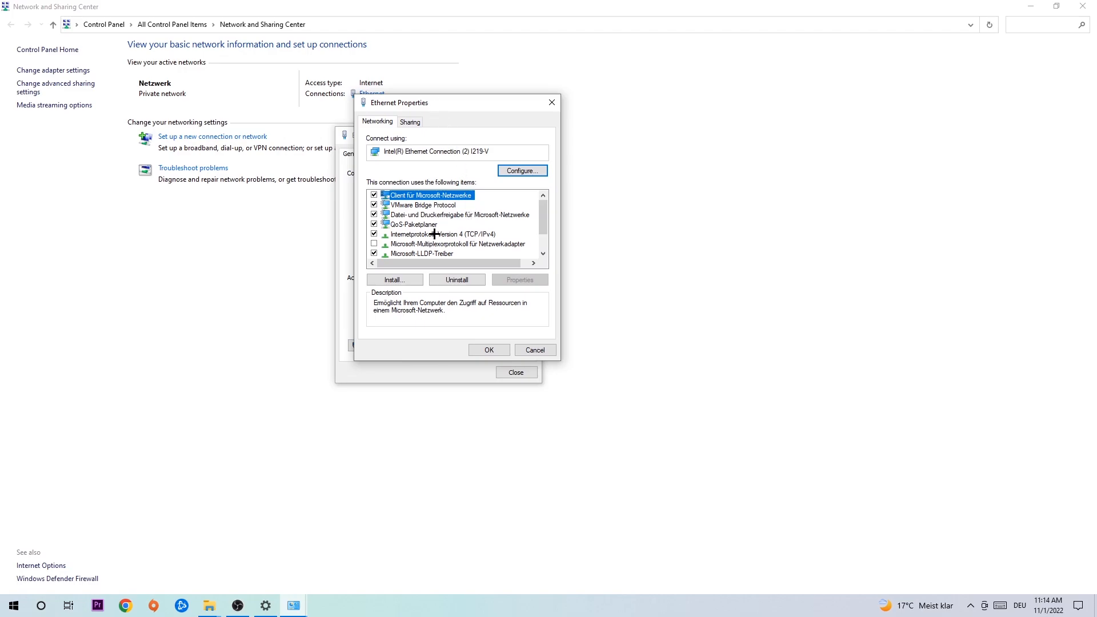
double_click(423, 233)
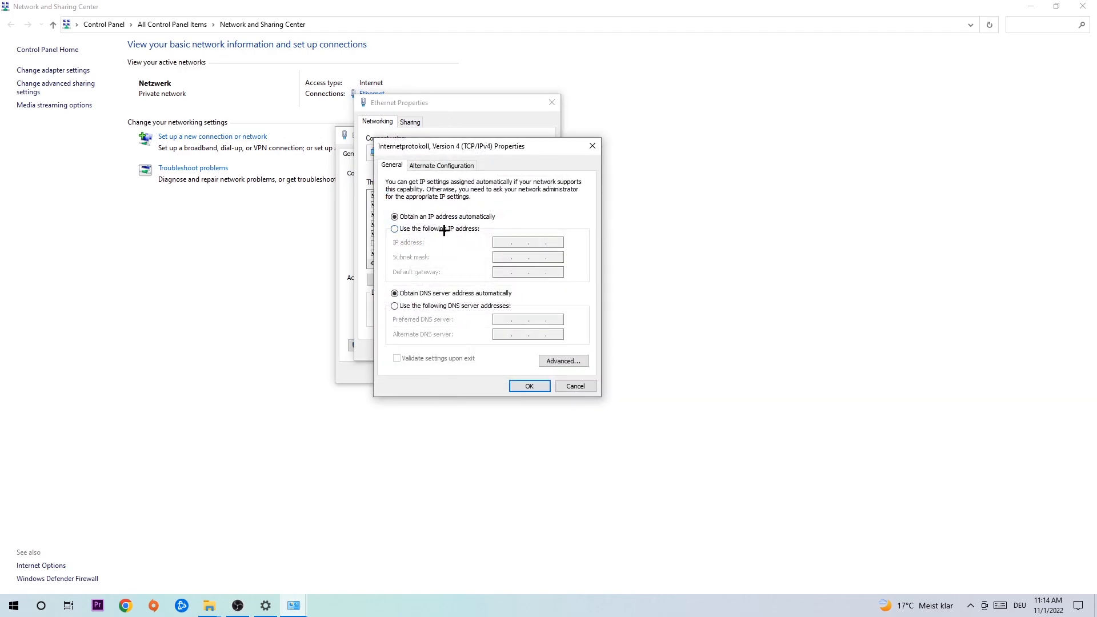
left_click(409, 305)
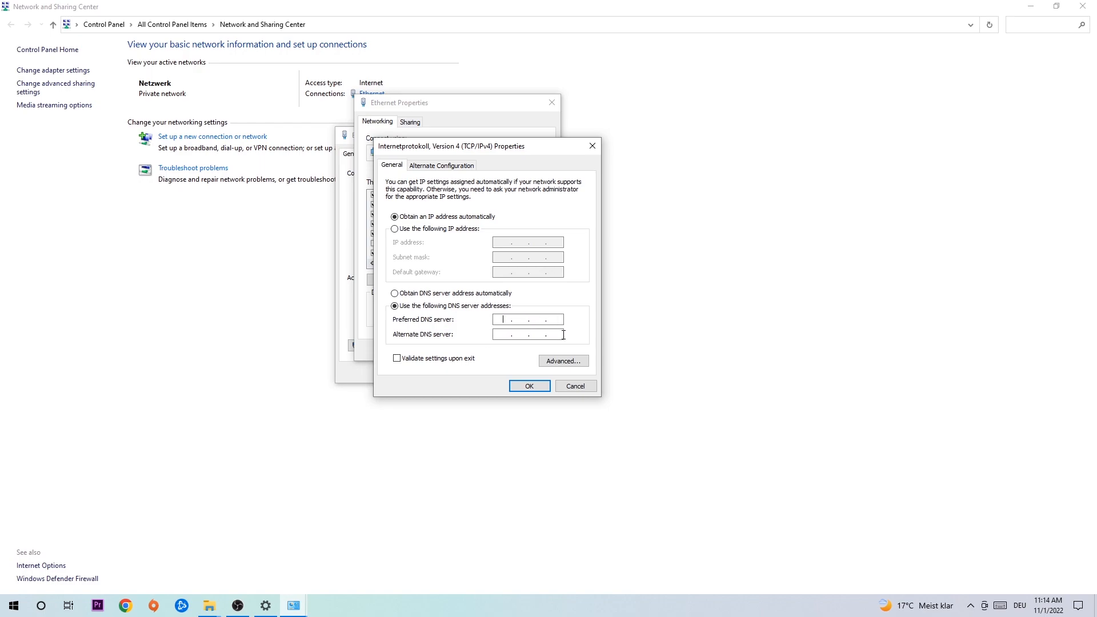
left_click(530, 386)
Confirm Ethernet properties and close the status and network windows back to the desktop
left_click(552, 103)
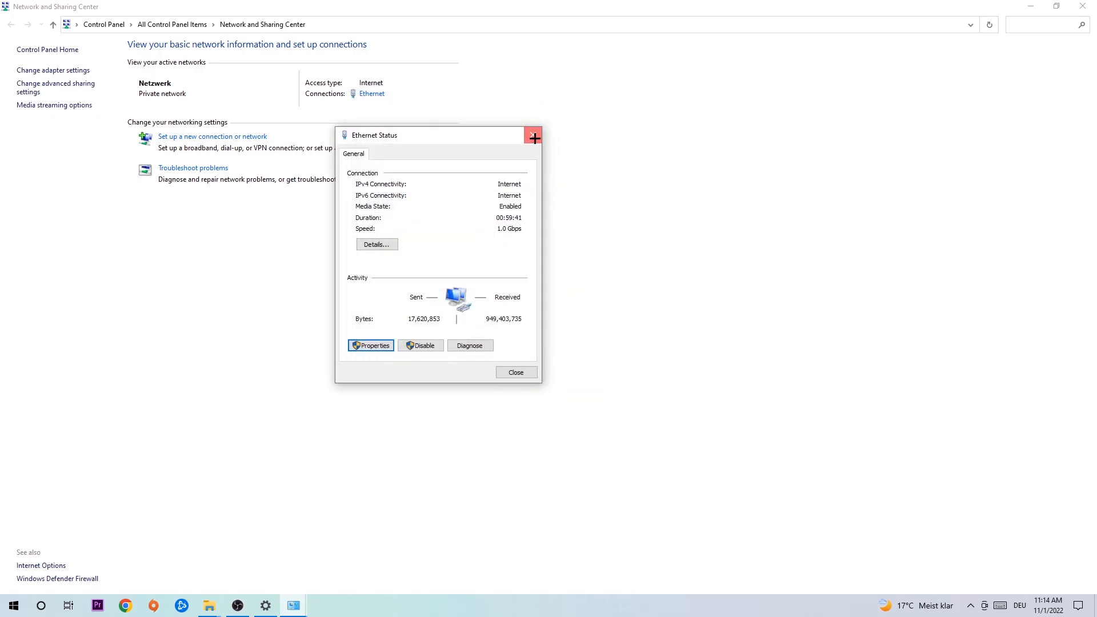
left_click(533, 137)
left_click(1082, 6)
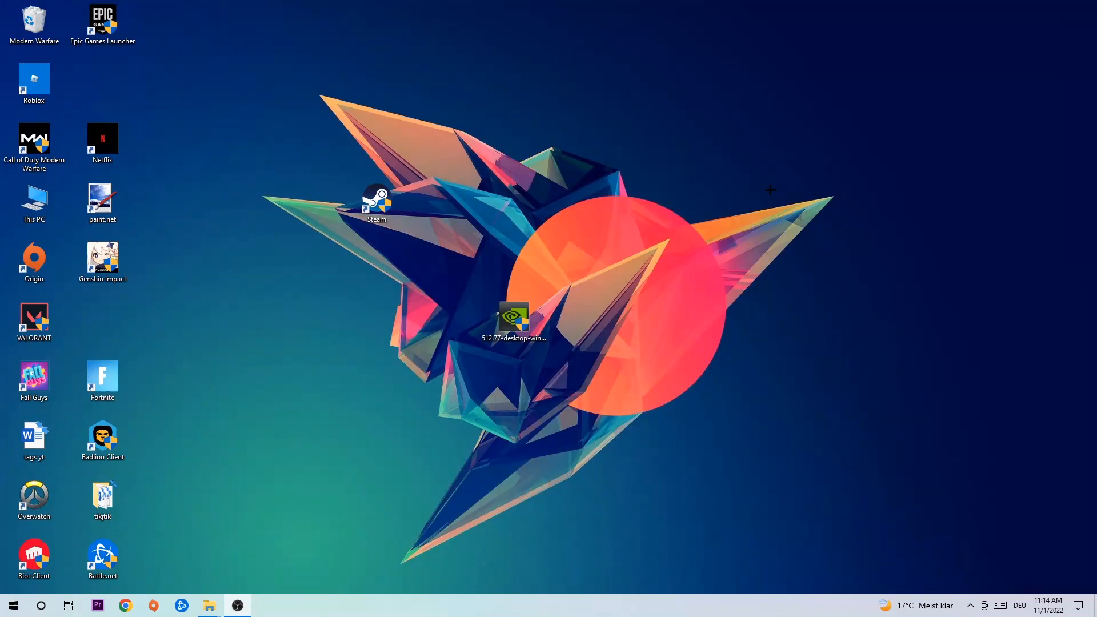